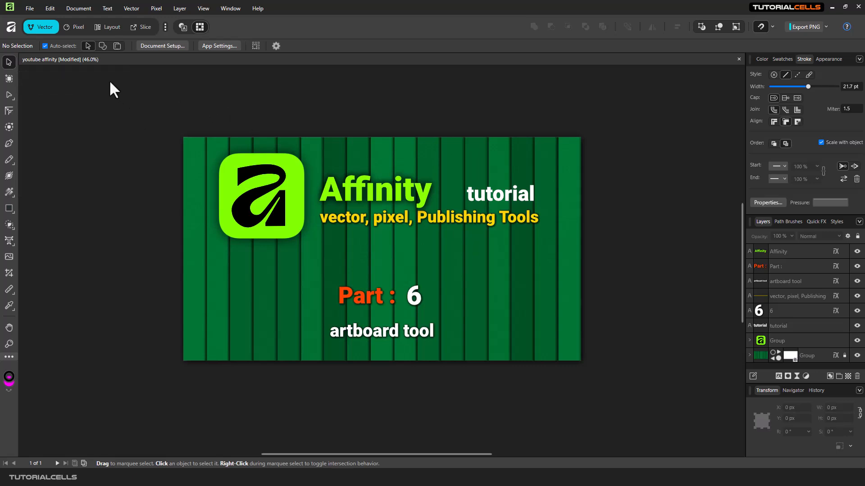
Create a new A4 (297 × 210 mm) landscape document with artboards enabled.
click(29, 9)
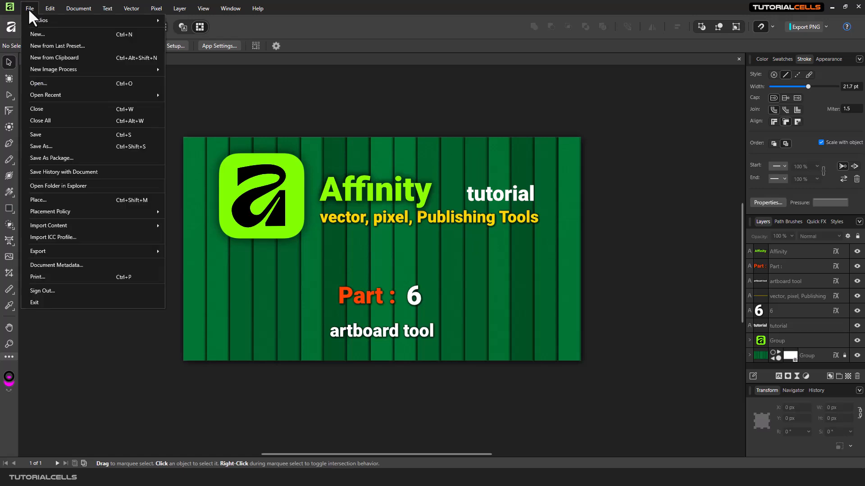
click(39, 34)
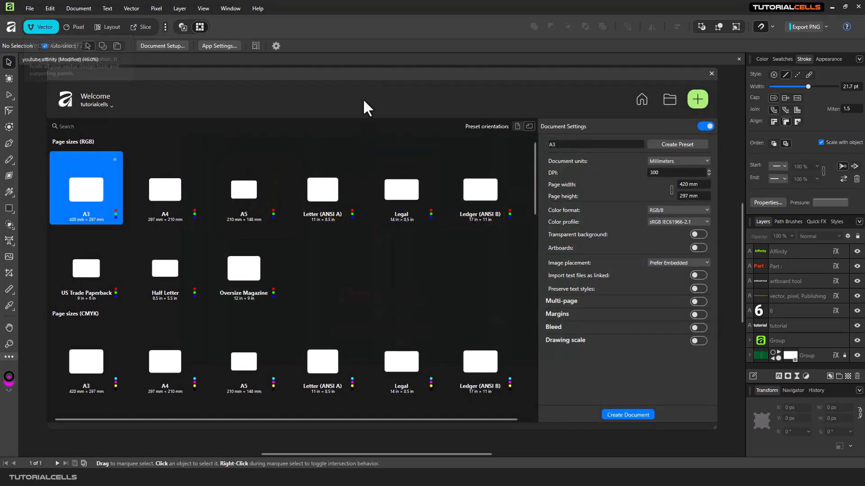
drag(362, 79, 359, 81)
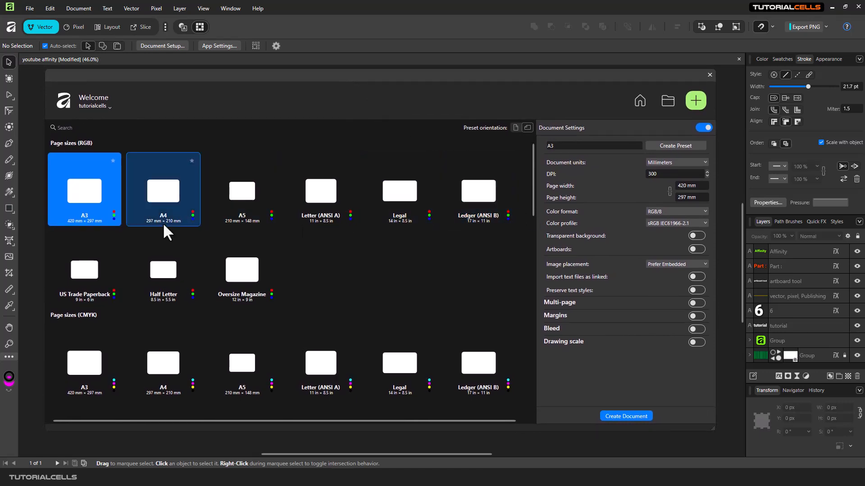
click(162, 196)
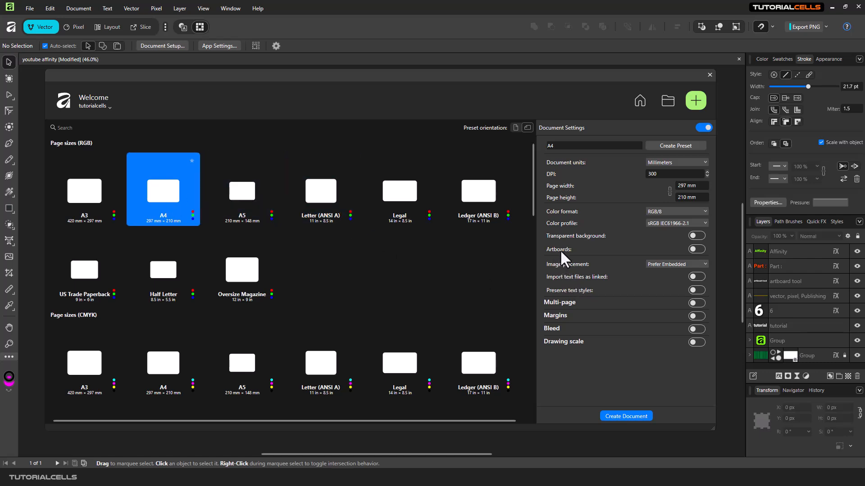
click(695, 249)
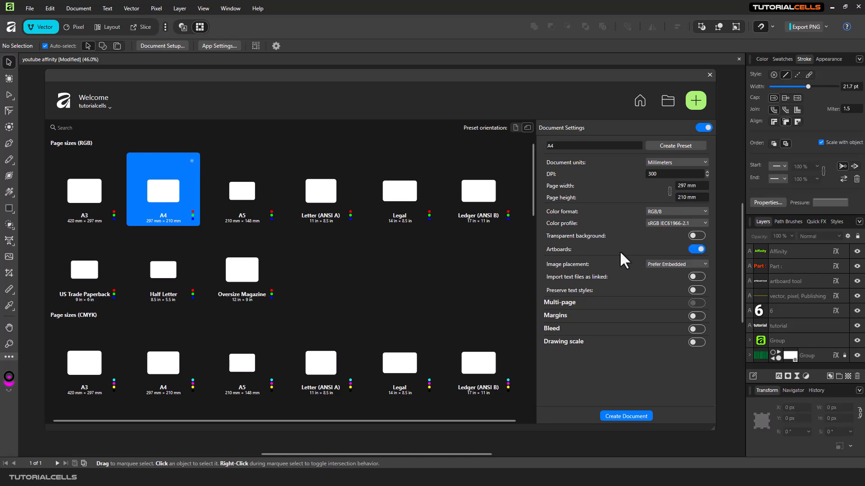
click(604, 415)
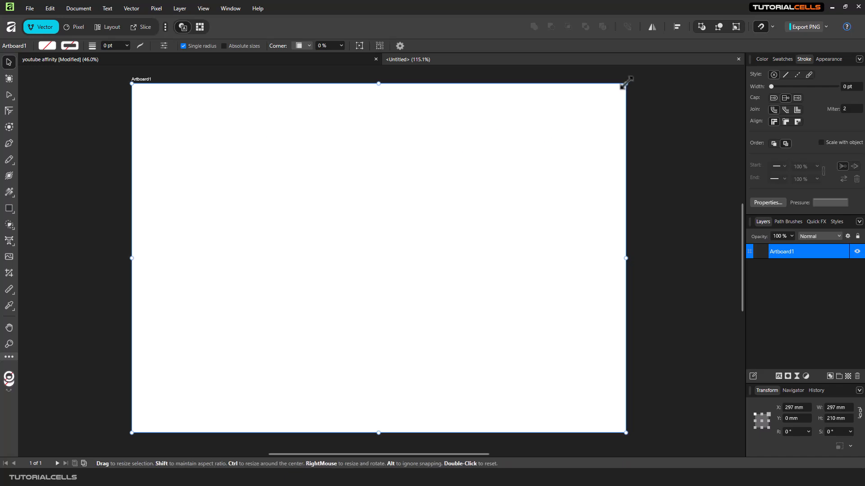
Shrink Artboard1 from its corner and right edge to a portrait 152.5 × 193.2 mm.
drag(625, 83, 568, 111)
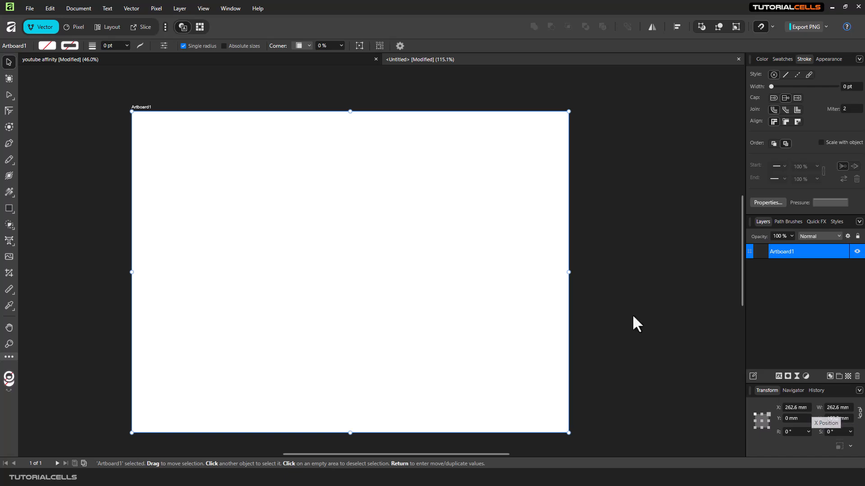
drag(568, 272, 385, 260)
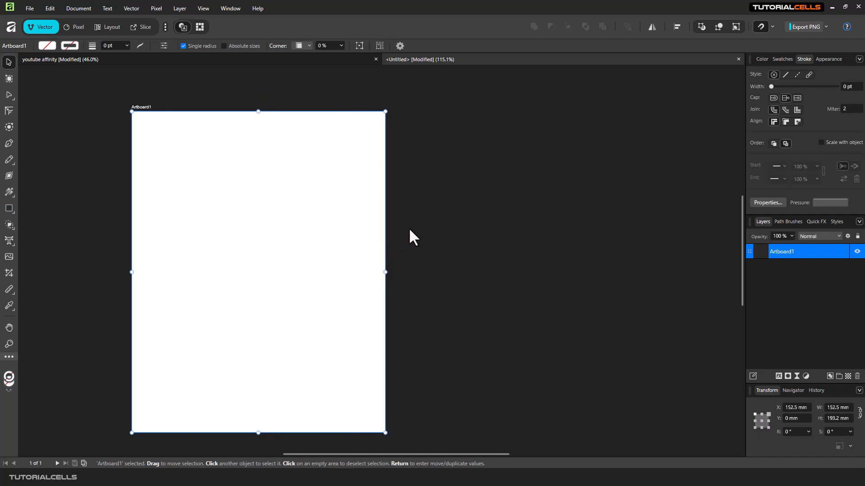
drag(445, 243, 382, 218)
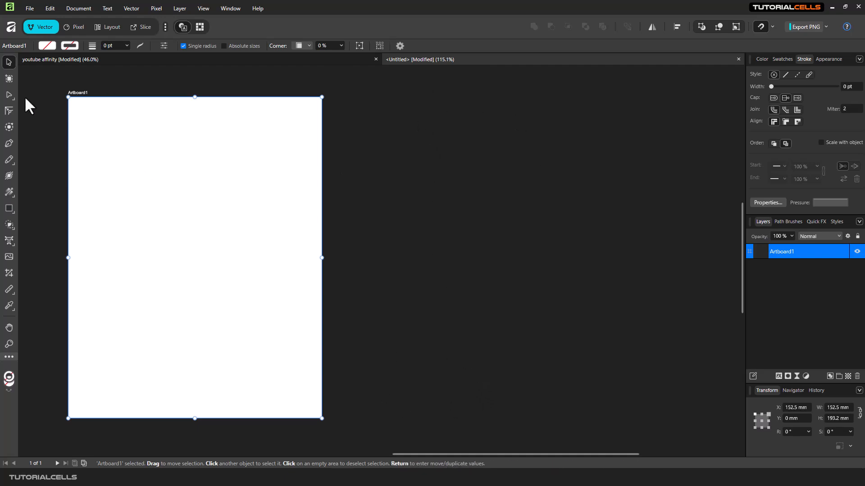
click(9, 79)
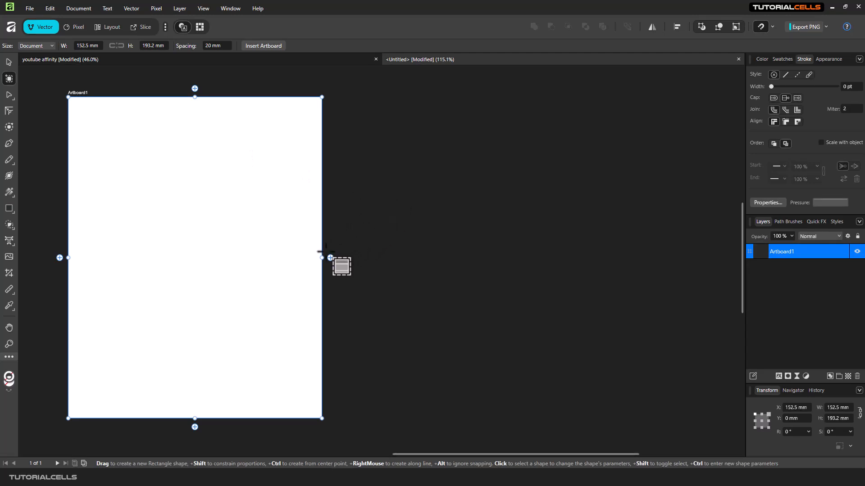
Insert Artboard2, a duplicate 152.5 × 193.2 mm artboard, right of Artboard1.
click(346, 256)
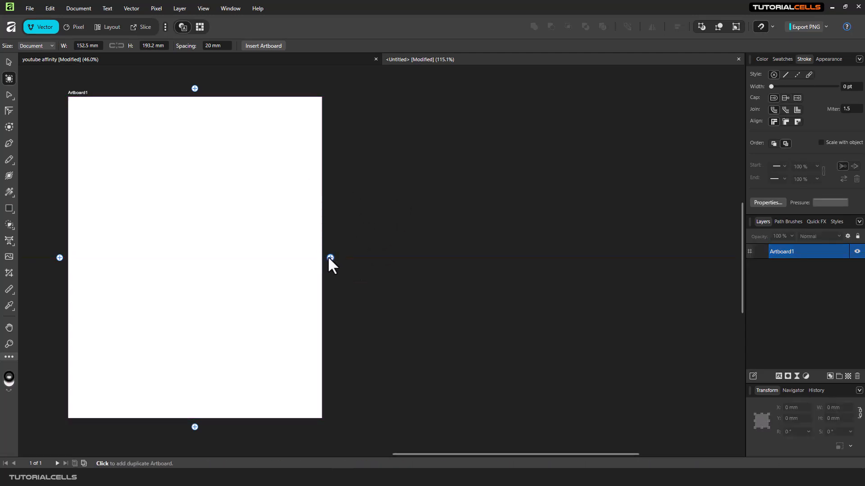
click(331, 257)
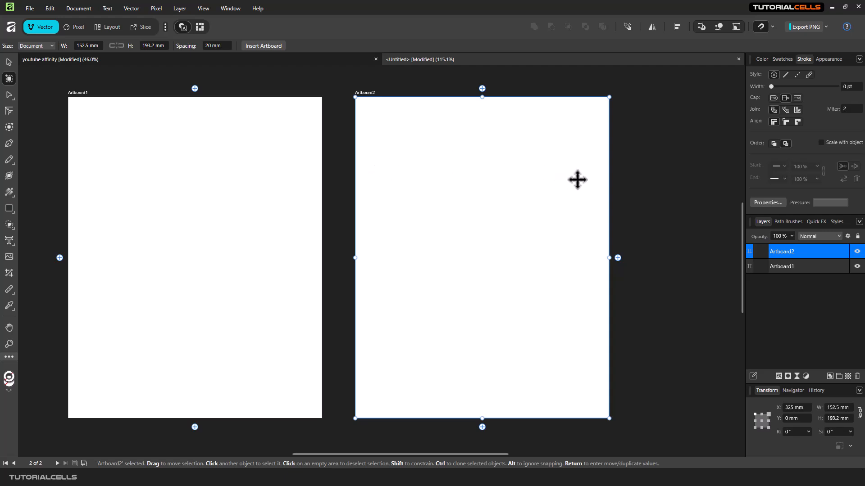
key(space)
drag(575, 180, 301, 171)
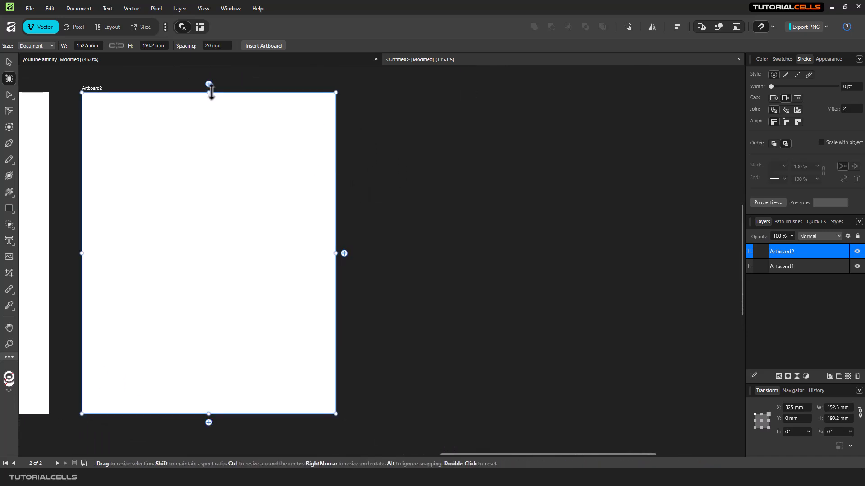
Draw landscape Artboard3 right of Artboard2 and size it to 167 × 122.9 mm.
drag(357, 92, 647, 279)
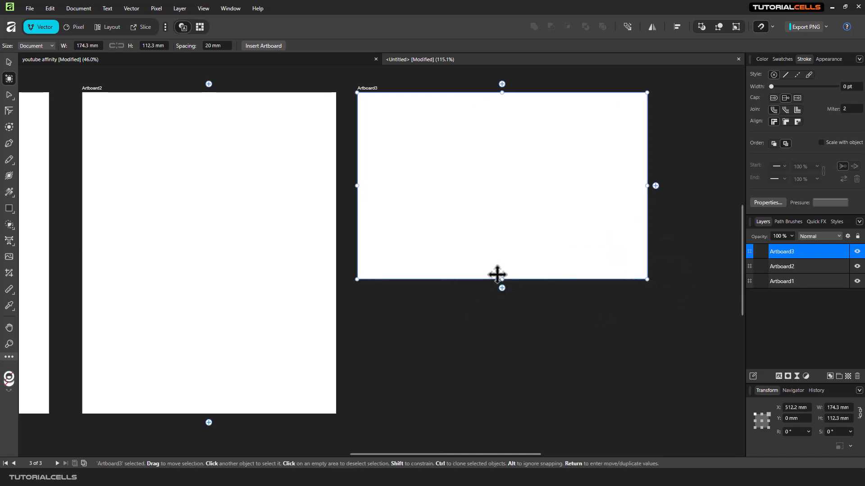
drag(500, 279, 523, 296)
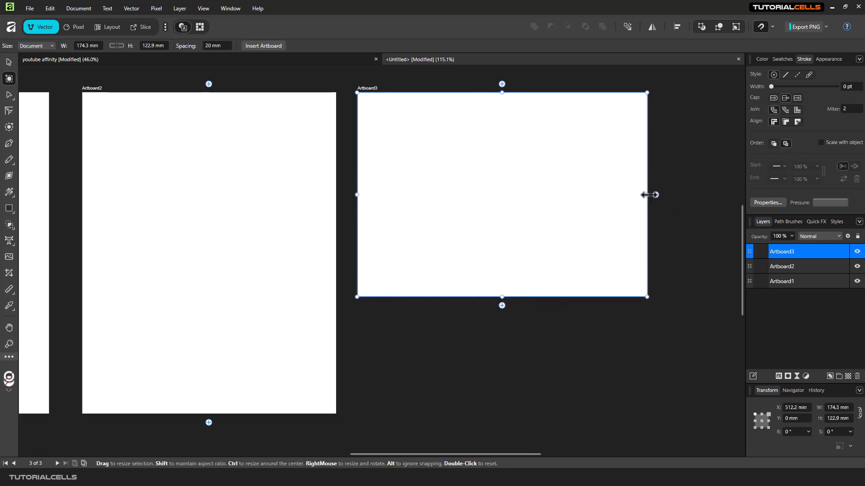
drag(649, 194, 634, 194)
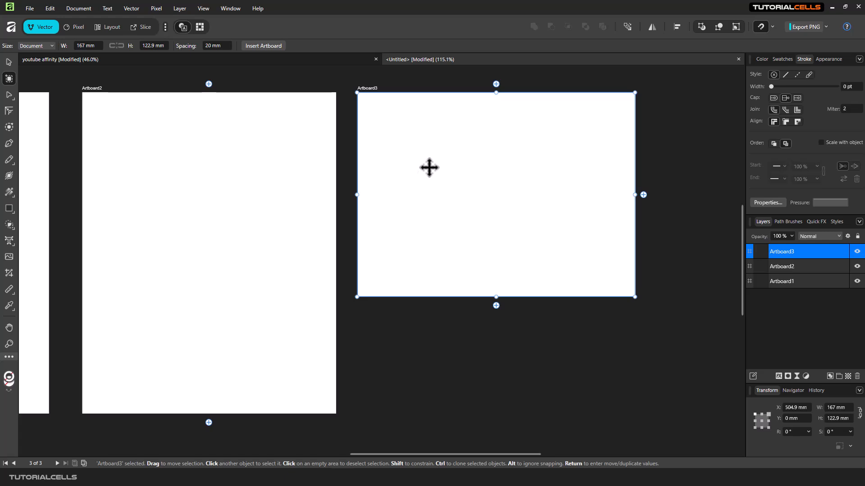
mouse_move(374, 89)
mouse_down()
mouse_move(382, 92)
mouse_move(363, 116)
mouse_move(385, 107)
mouse_move(377, 91)
mouse_move(371, 96)
mouse_up()
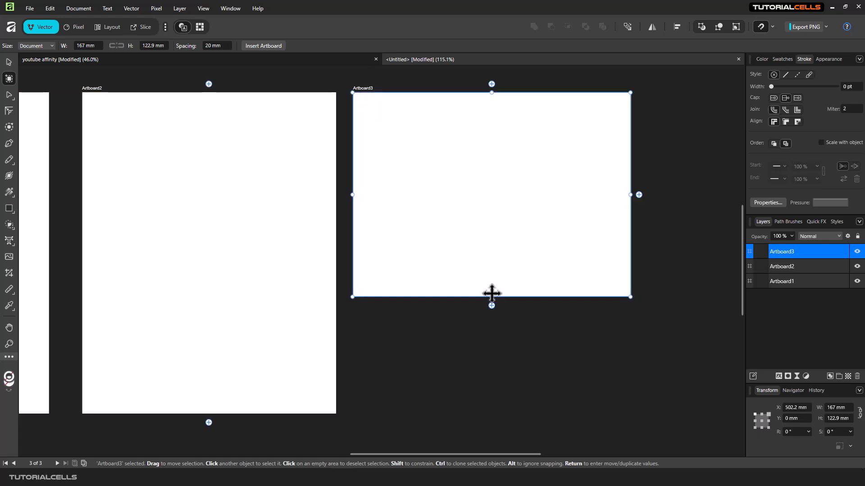
mouse_move(290, 295)
mouse_down()
mouse_move(558, 289)
mouse_move(274, 289)
mouse_up()
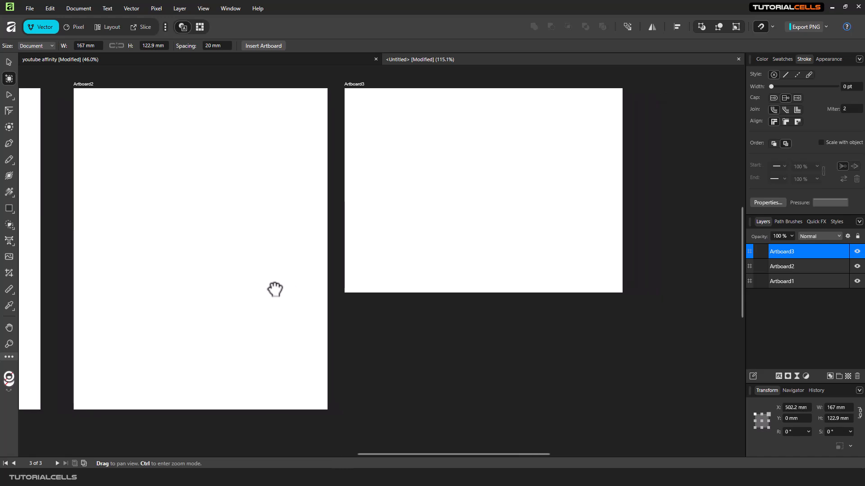
drag(540, 254, 302, 244)
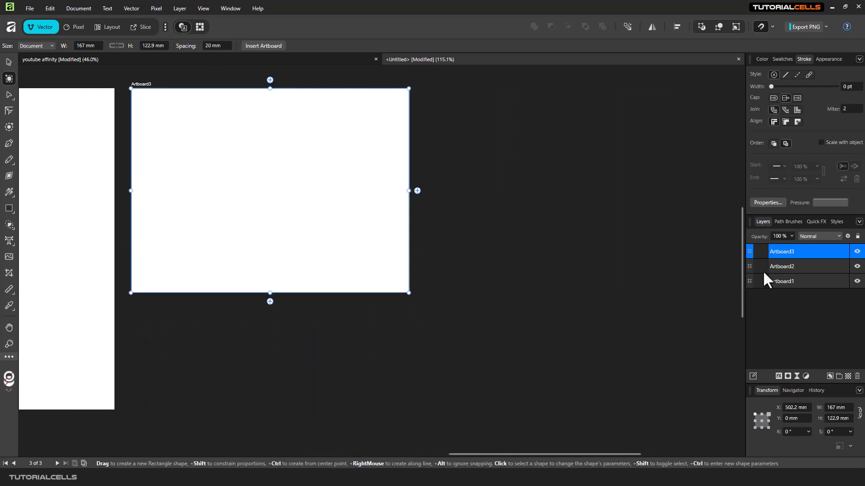
Return to the Move tool and frame Artboard1 and Artboard2 side by side.
click(783, 266)
click(781, 281)
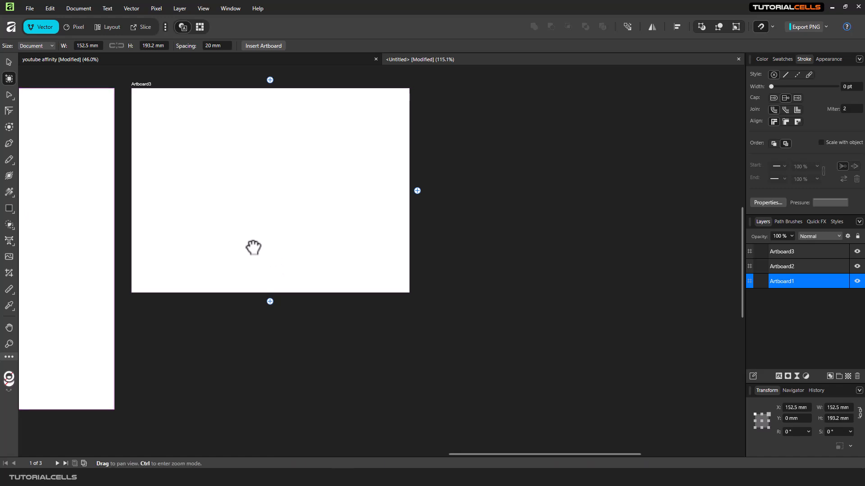
drag(251, 248, 495, 231)
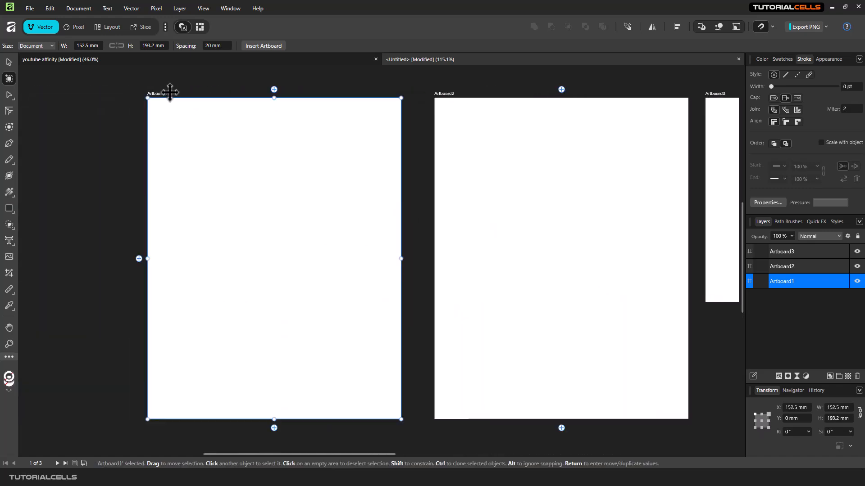
drag(254, 153, 323, 155)
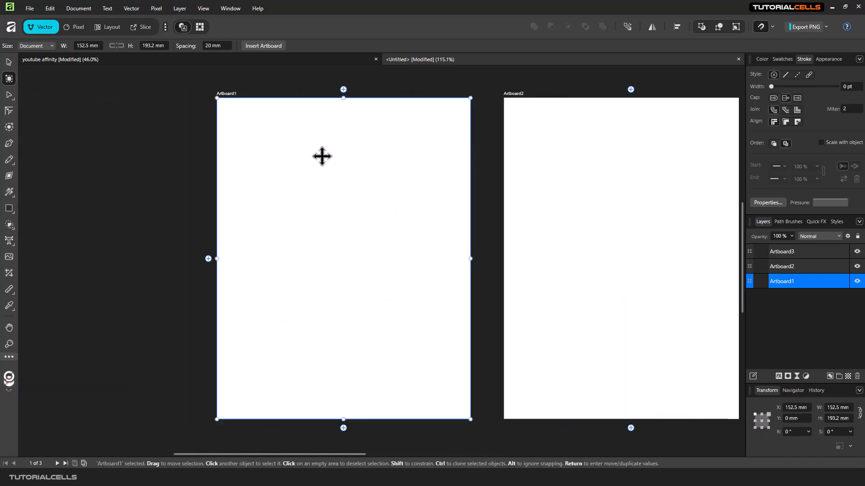
click(9, 62)
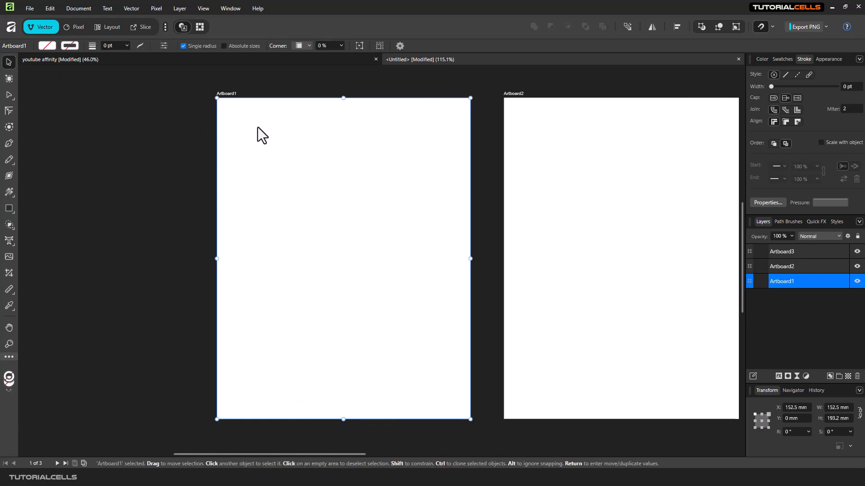
drag(581, 179, 374, 170)
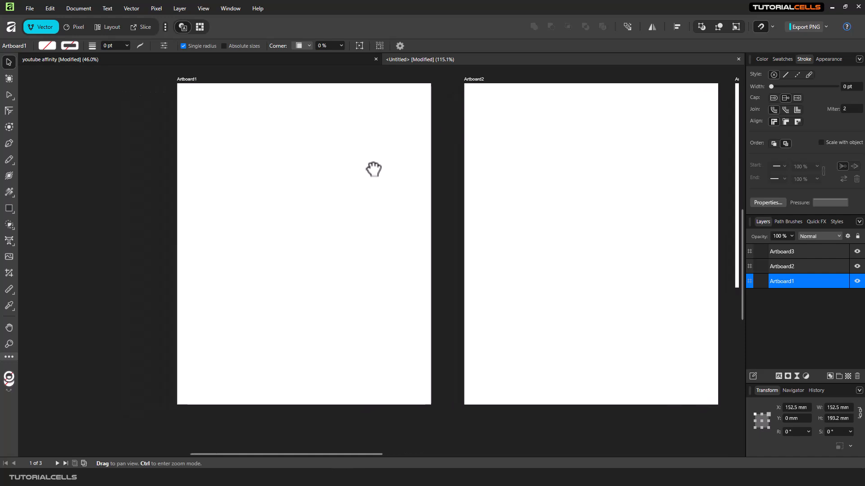
Draw a wide block, a tall thin bar and a wide base rectangle on Artboard1.
click(10, 207)
drag(198, 147, 318, 227)
drag(343, 121, 359, 303)
drag(395, 276, 293, 313)
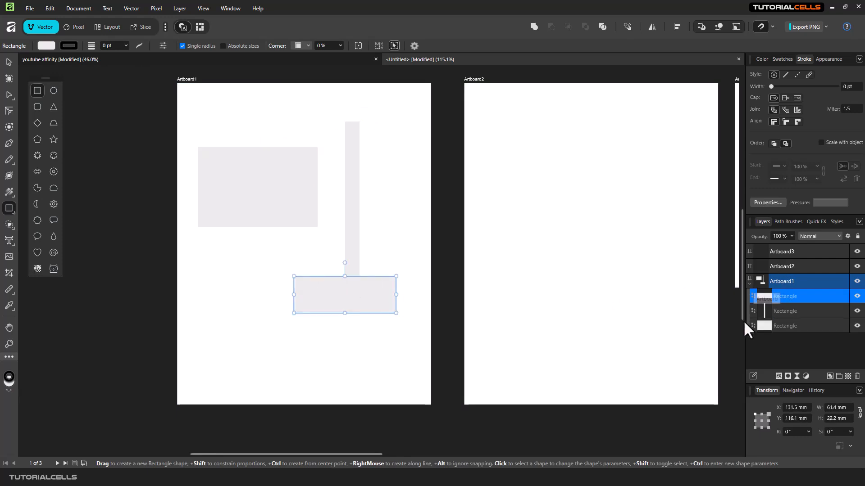
Collapse Artboard1's layer group and select Artboard2.
click(749, 284)
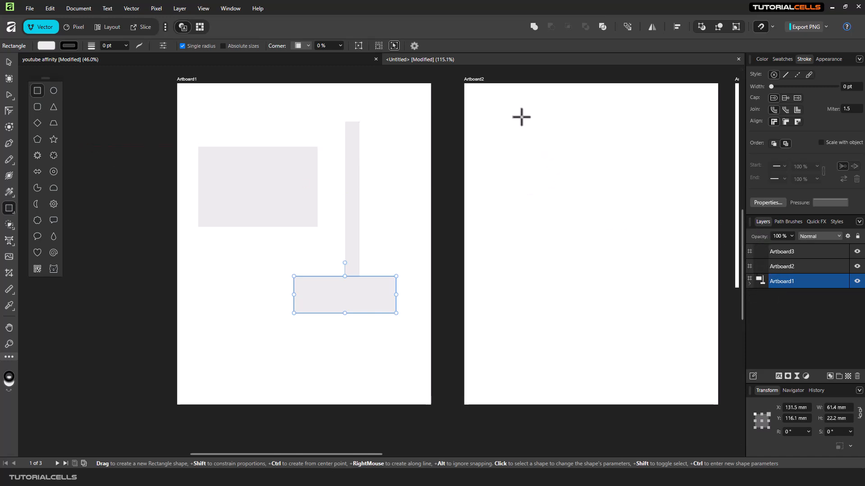
click(474, 79)
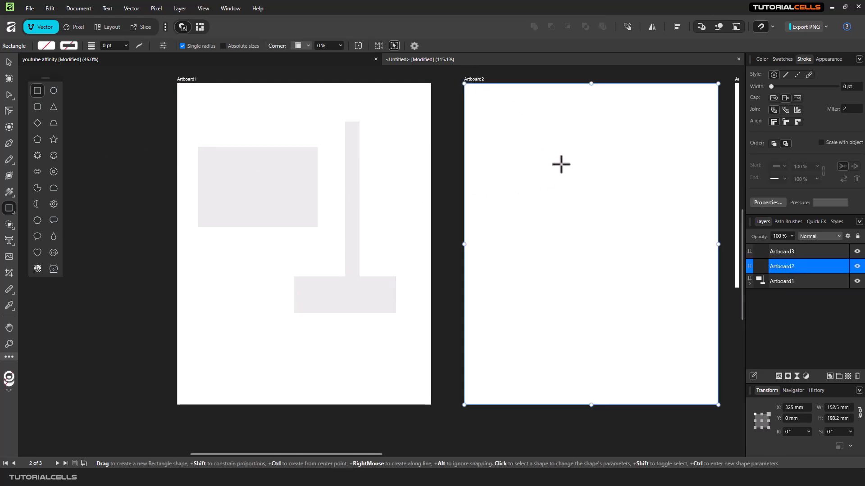
drag(561, 164, 363, 168)
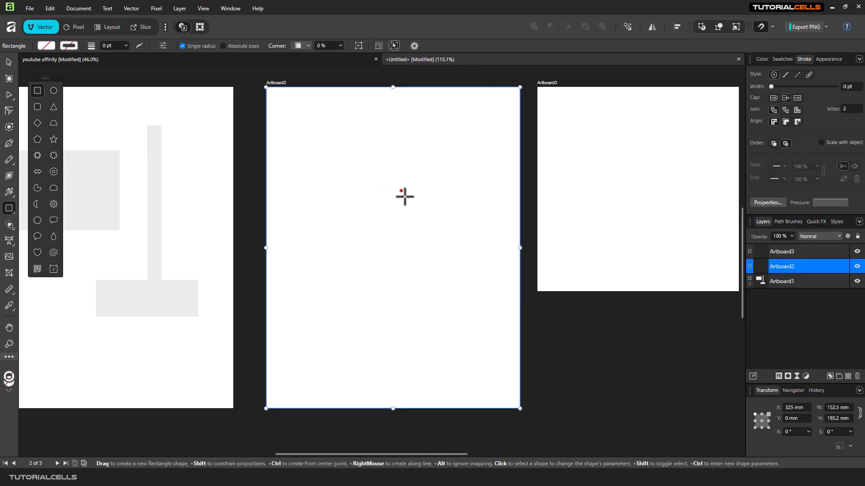
Draw two small stars near the top of Artboard2 and a large one below.
click(54, 140)
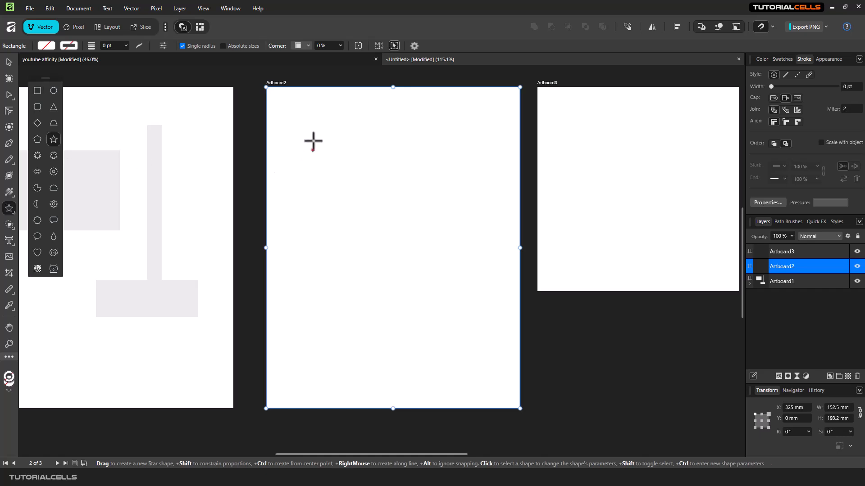
drag(321, 135, 362, 174)
drag(346, 230, 426, 291)
drag(451, 176, 474, 205)
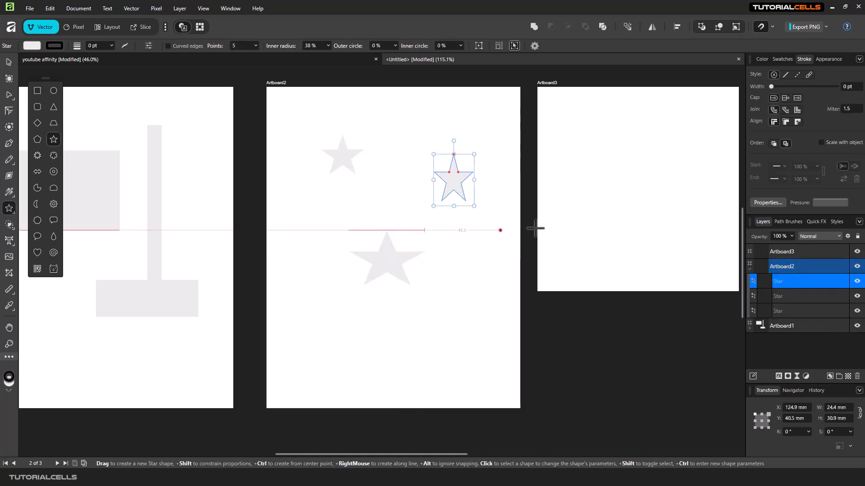
Collapse Artboard2's layer group, then bring Artboard3 into view and select it.
click(750, 270)
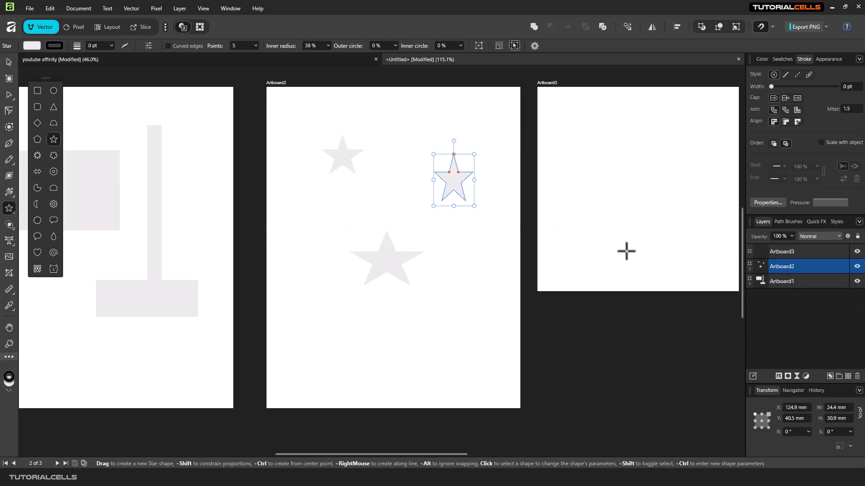
drag(626, 251, 457, 258)
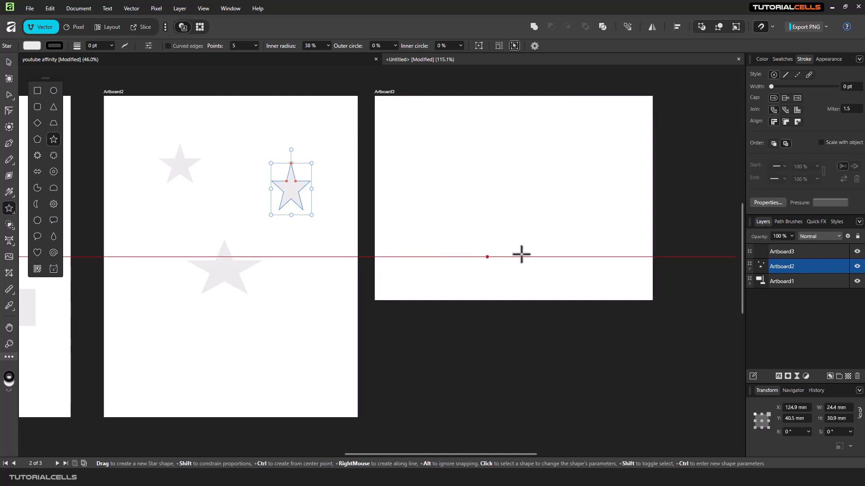
drag(521, 255, 450, 266)
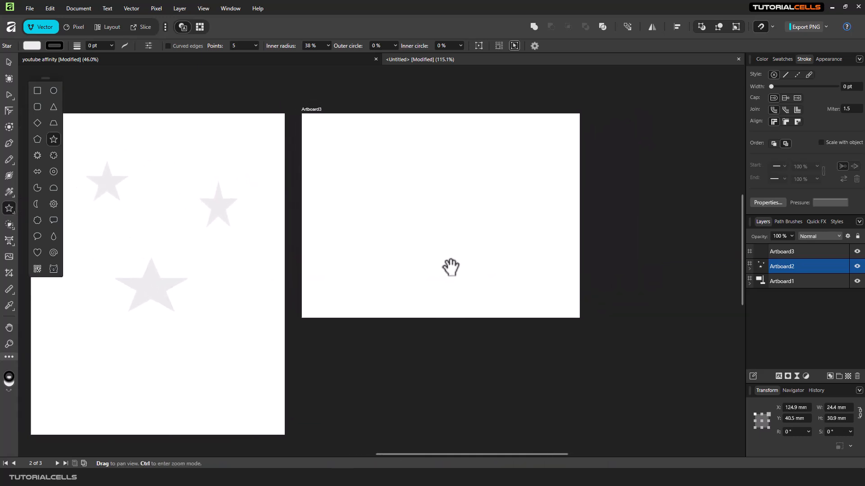
key(v)
click(437, 236)
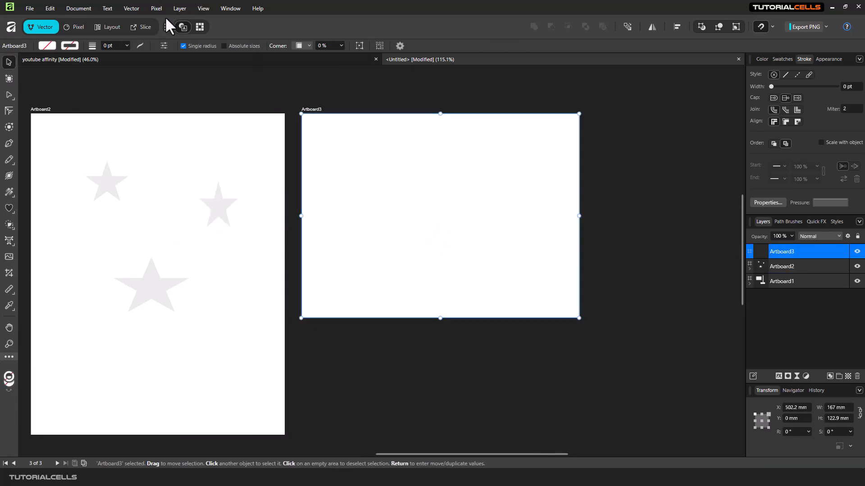
Zoom out, deselect Artboard3, and pan until Artboard1, Artboard2 and Artboard3 all show.
scroll(285, 135, down, 2)
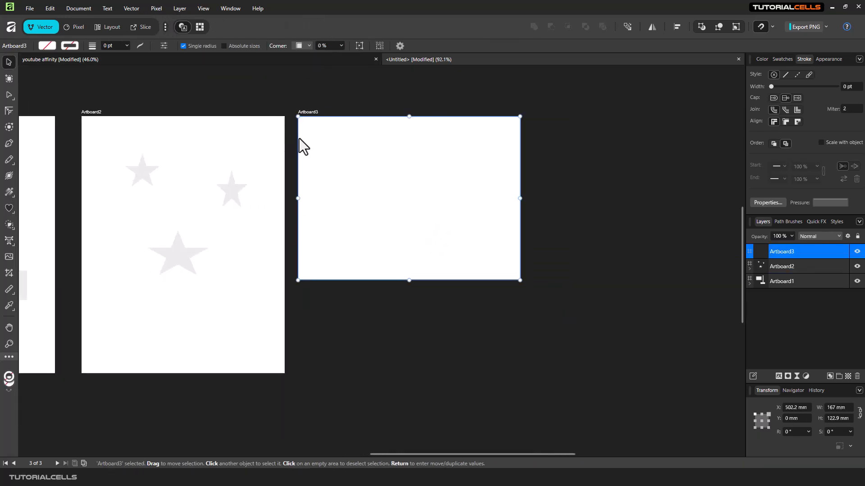
drag(282, 134, 406, 142)
drag(366, 100, 513, 94)
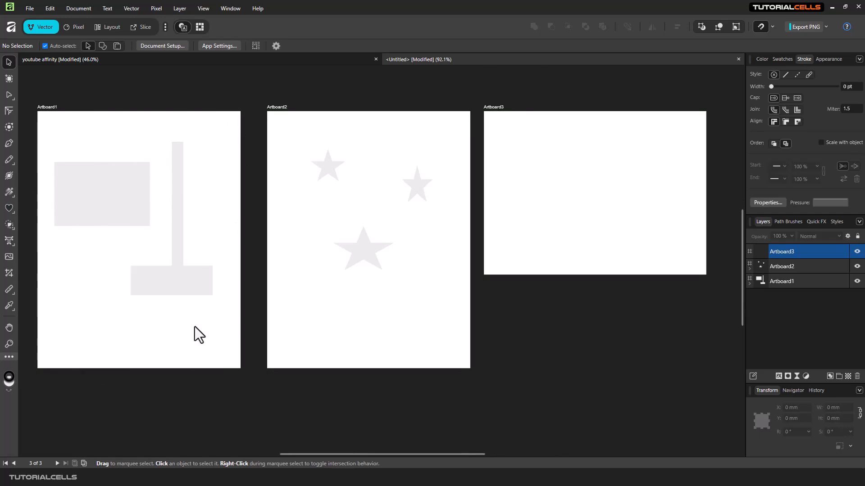
Delete Artboard2's three stars and copy Artboard1's three rectangles onto Artboard2.
drag(308, 133, 449, 301)
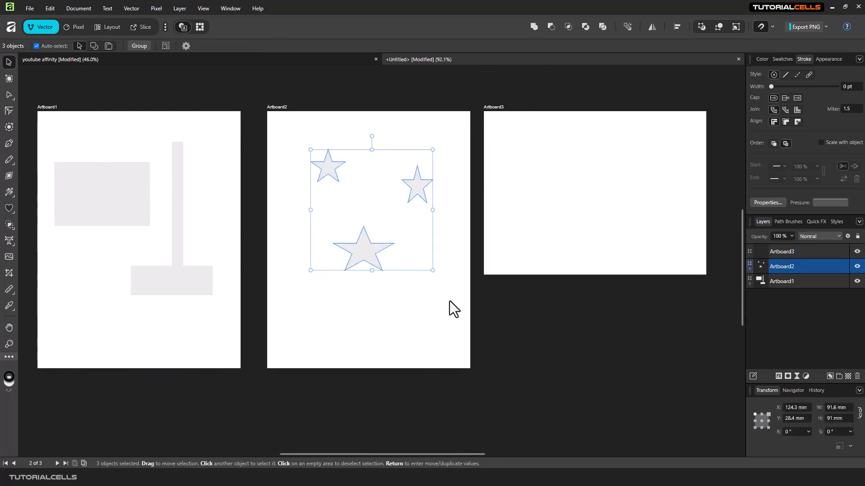
key(Delete)
drag(46, 130, 220, 307)
drag(139, 204, 361, 204)
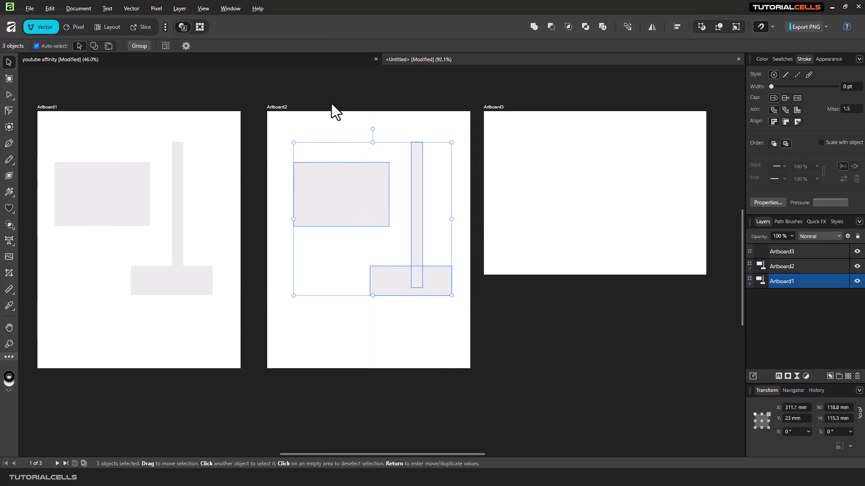
Fill the copied rectangles with dark red (9A1212).
click(761, 59)
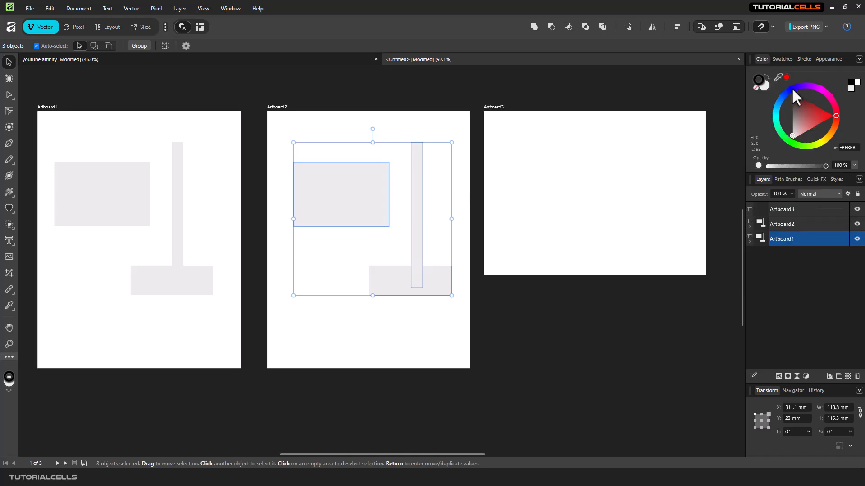
click(812, 108)
click(413, 108)
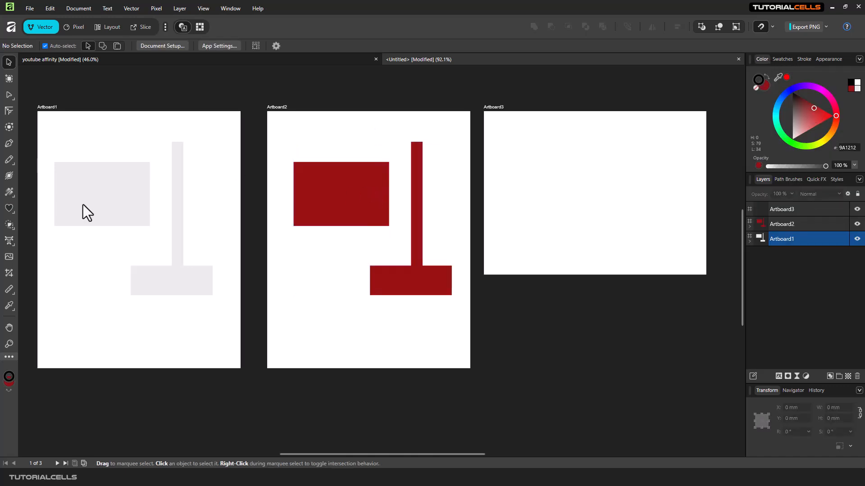
Stretch Artboard3's bottom edge so it measures 167 × 193.2 mm.
click(571, 234)
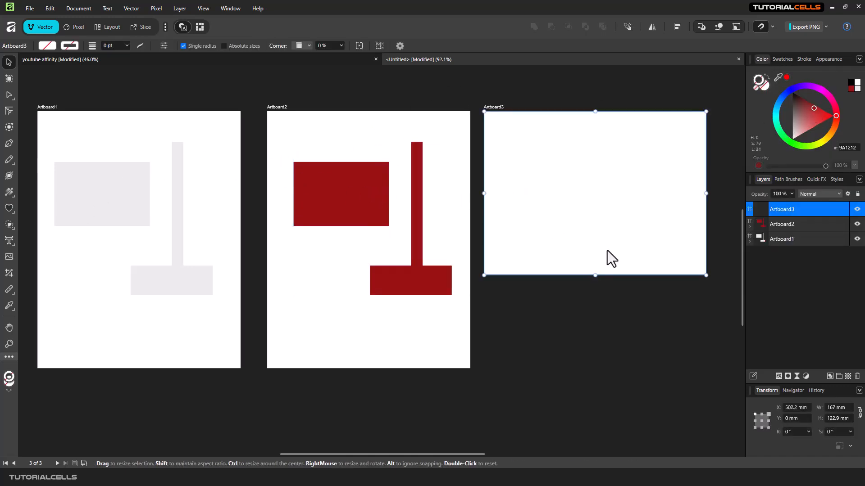
drag(596, 275, 585, 368)
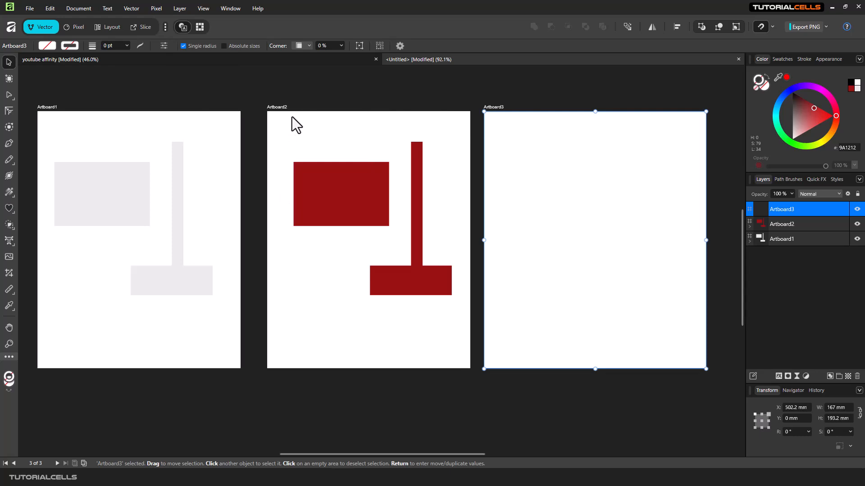
click(344, 88)
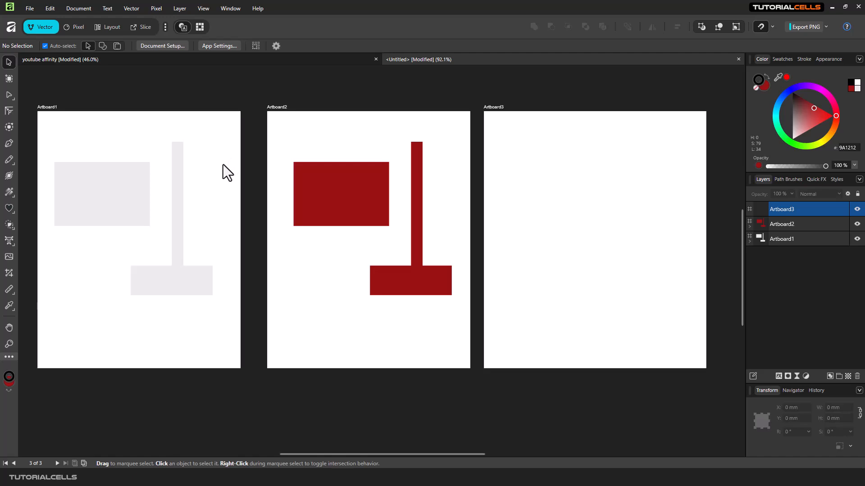
click(685, 210)
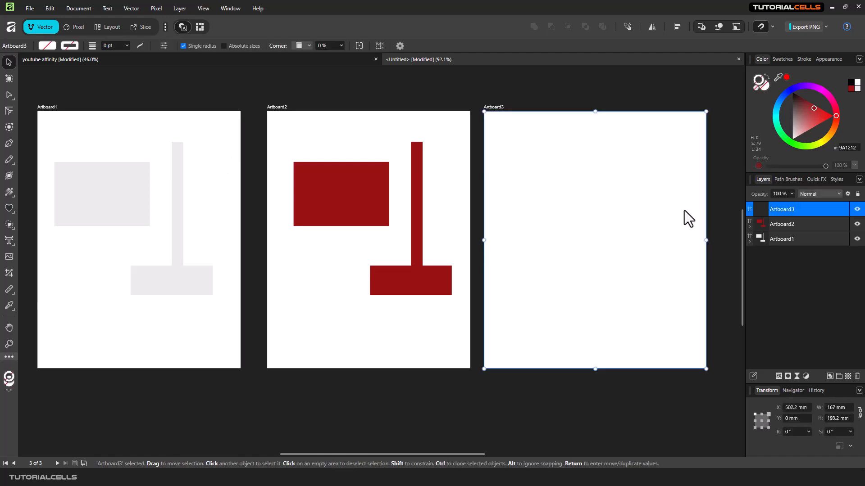